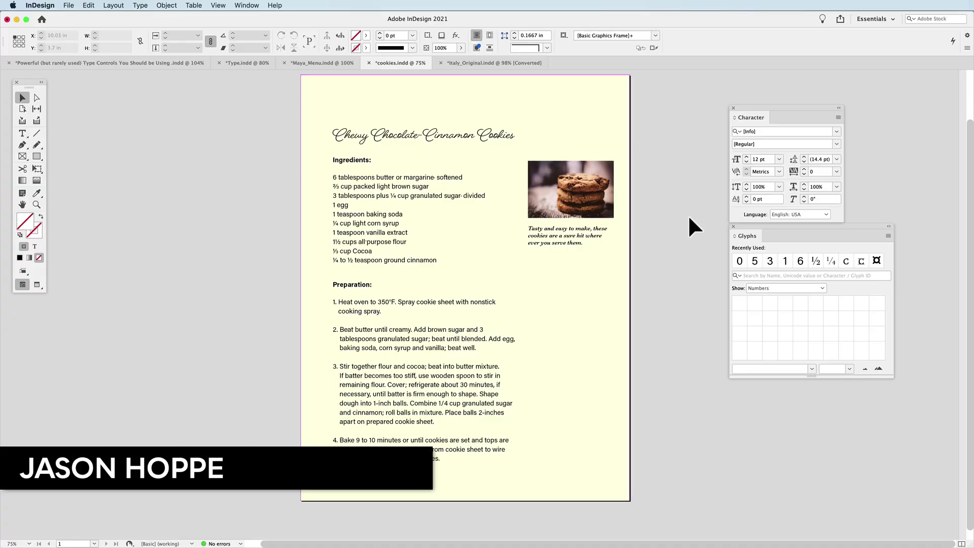
# Step: Move the caption frame up under the cookie photo and nudge it down to Y 3.7922 in
pyautogui.click(612, 210)
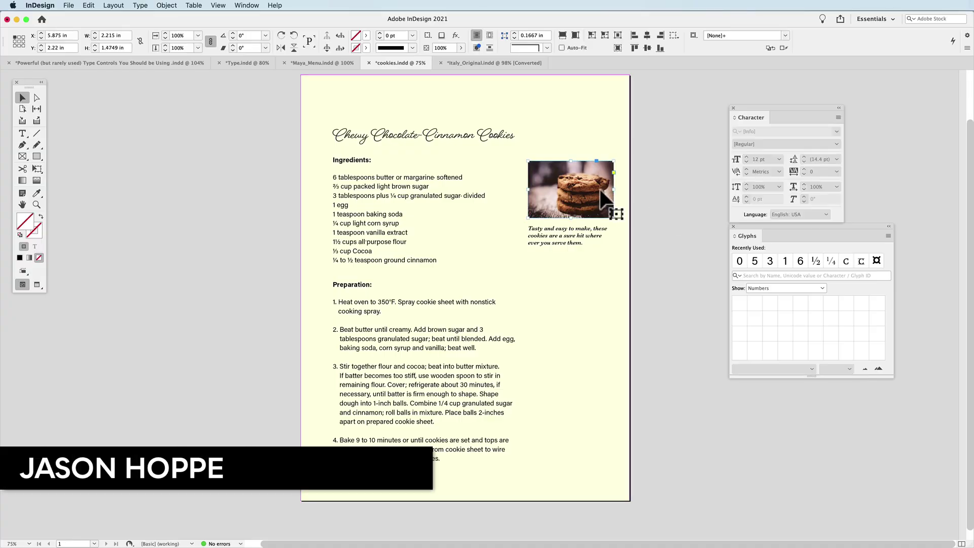
pyautogui.click(579, 243)
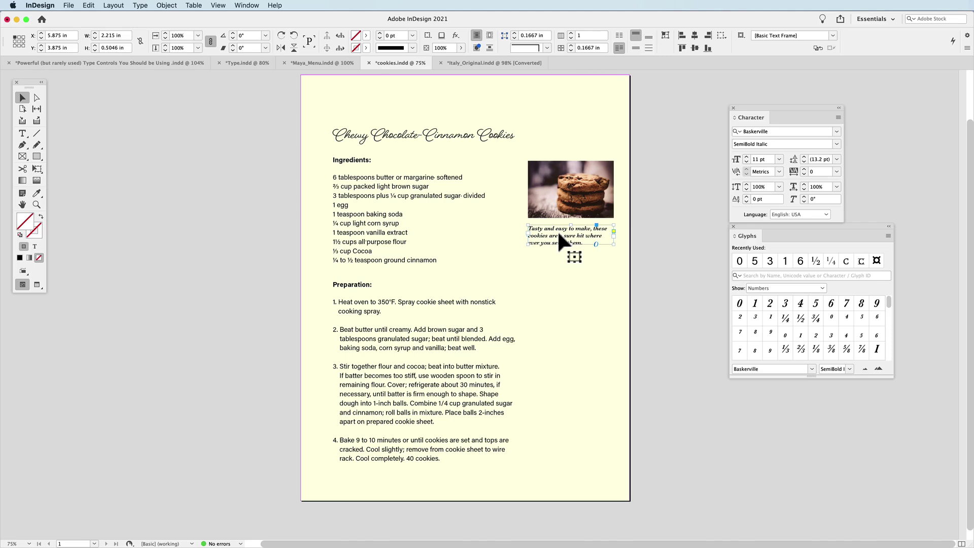
pyautogui.click(561, 195)
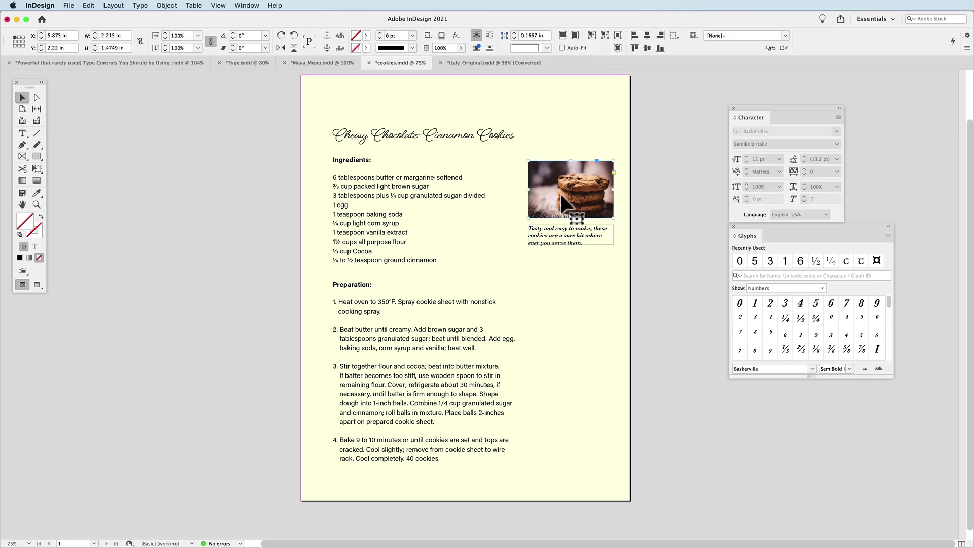
pyautogui.click(556, 234)
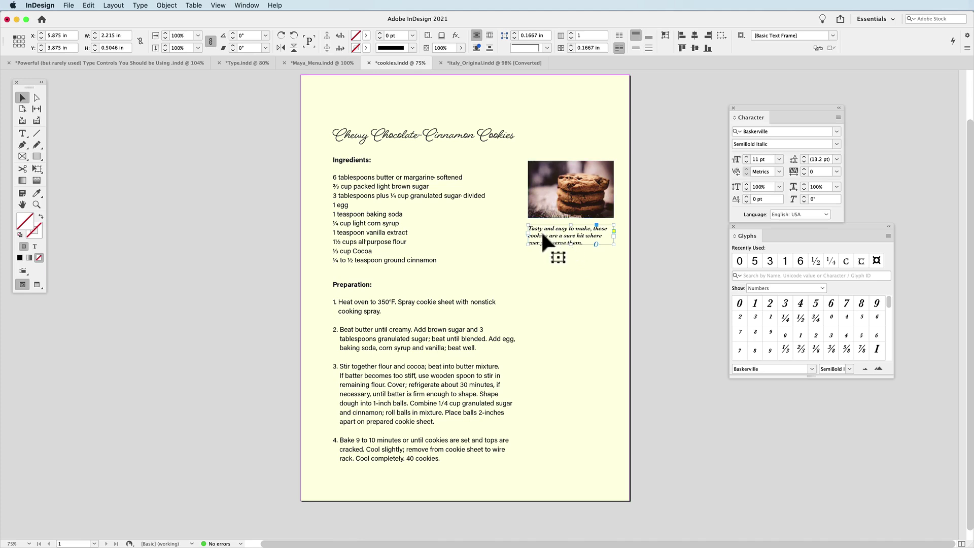
pyautogui.moveTo(541, 230); pyautogui.dragTo(541, 224)
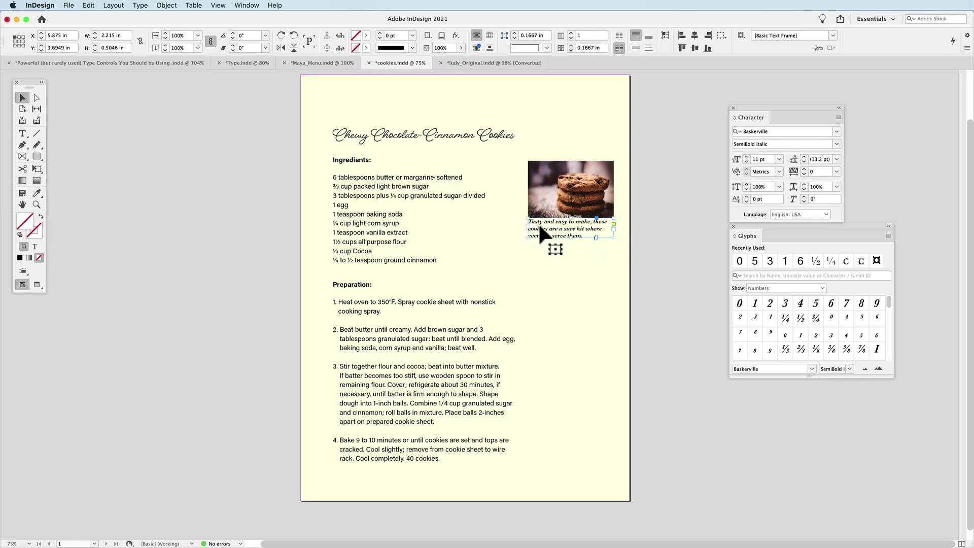
pyautogui.press('Down')
pyautogui.press('Down')
pyautogui.press('Down')
pyautogui.press('Down')
pyautogui.press('Down')
pyautogui.press('Down')
pyautogui.press('Down')
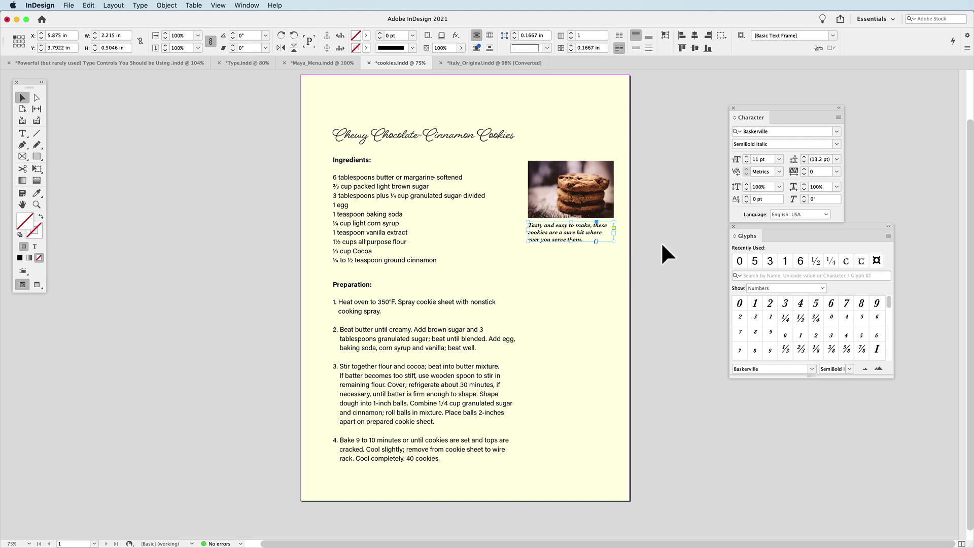
pyautogui.click(582, 188)
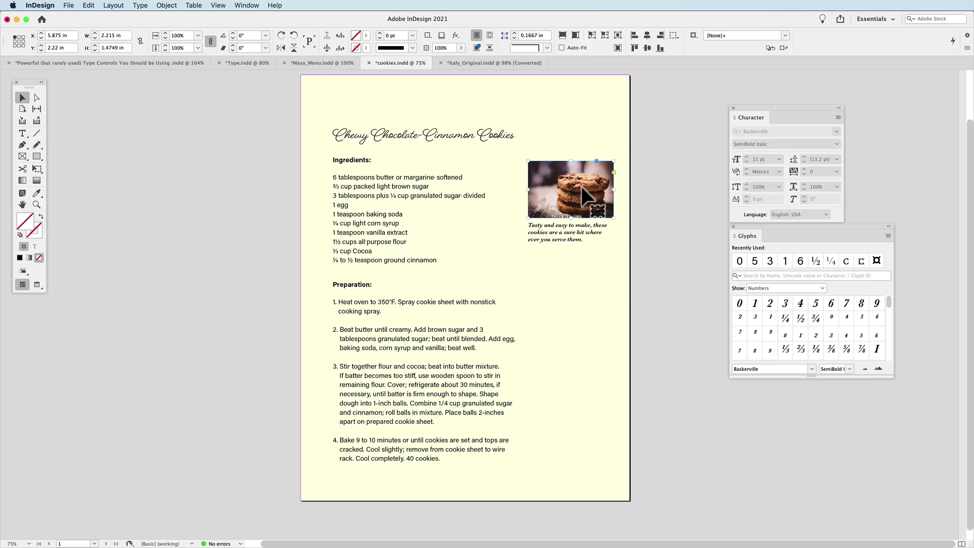
pyautogui.click(578, 236)
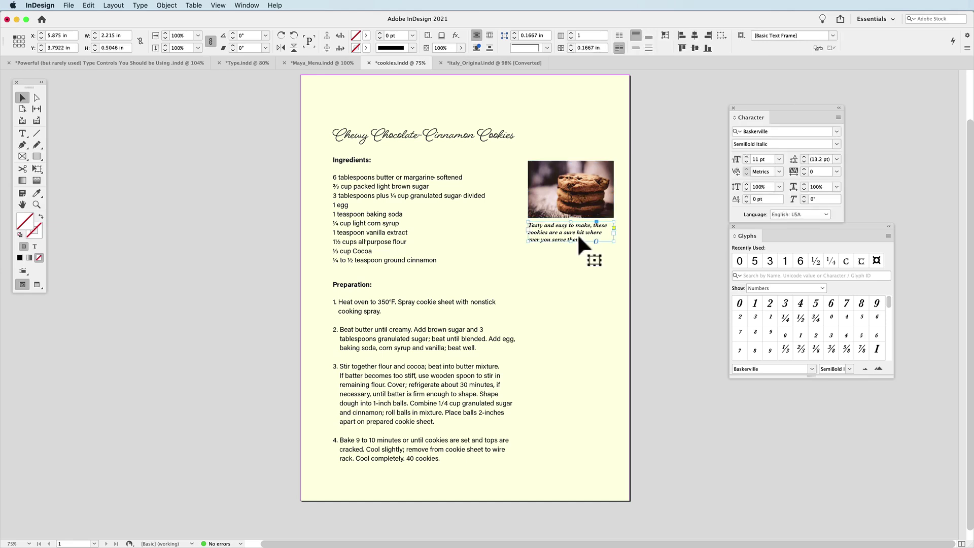
# Step: Zoom in on the photo and caption and set the caption's first baseline offset to Leading
pyautogui.press('super+space')
pyautogui.moveTo(512, 151); pyautogui.dragTo(649, 256)
pyautogui.moveTo(396, 432); pyautogui.dragTo(384, 410)
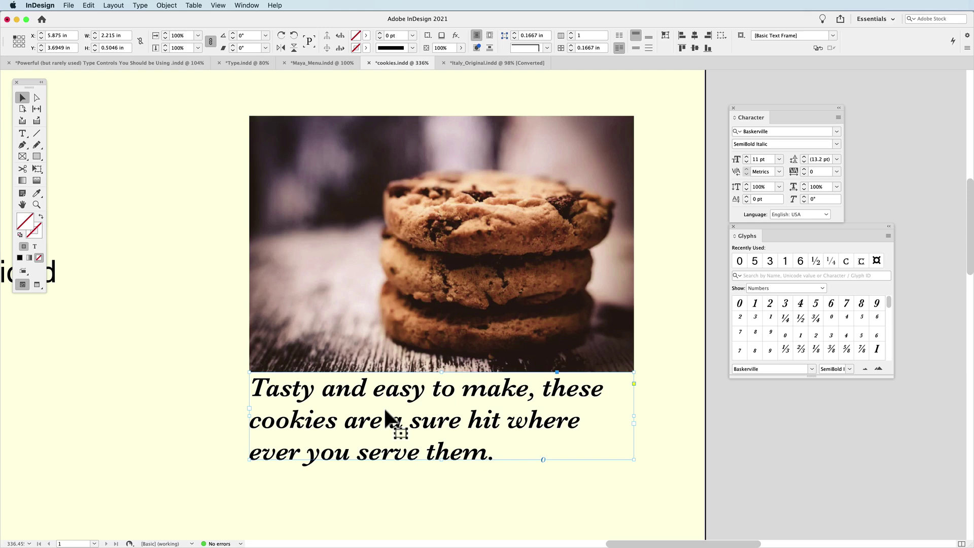
pyautogui.click(168, 5)
pyautogui.click(187, 148)
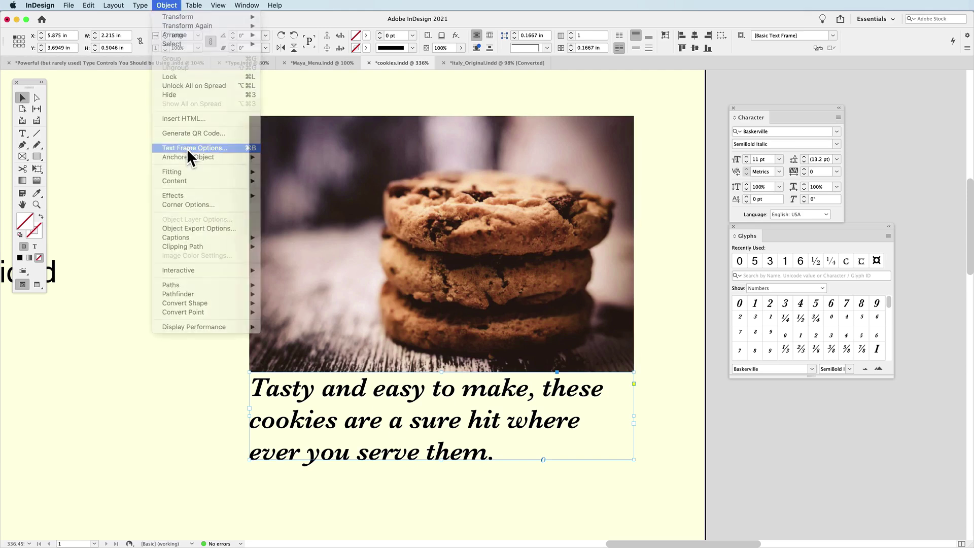
pyautogui.click(588, 144)
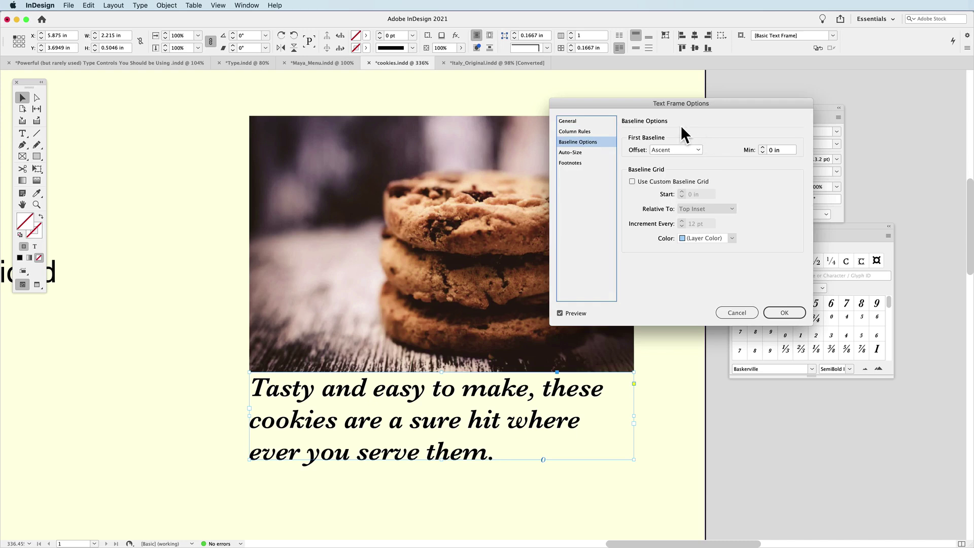
pyautogui.click(675, 151)
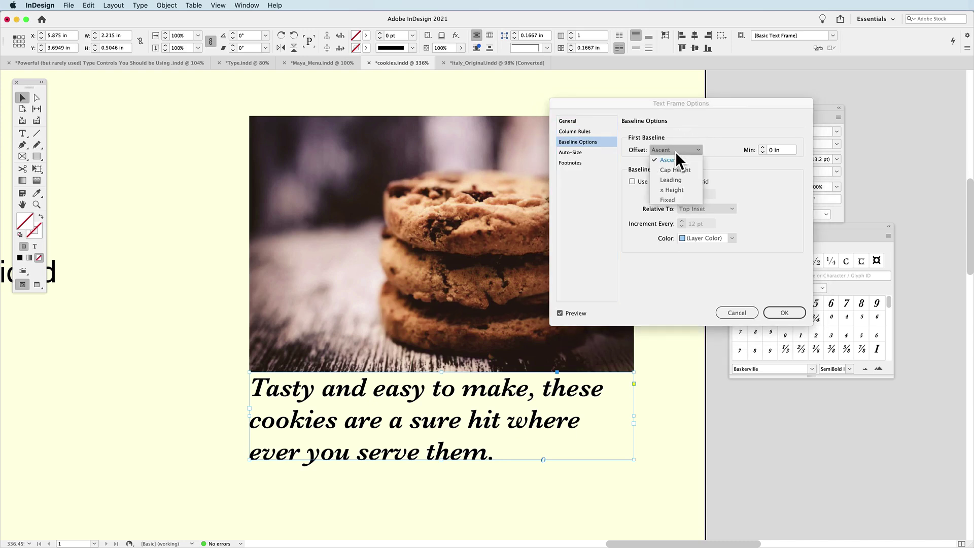
pyautogui.click(675, 181)
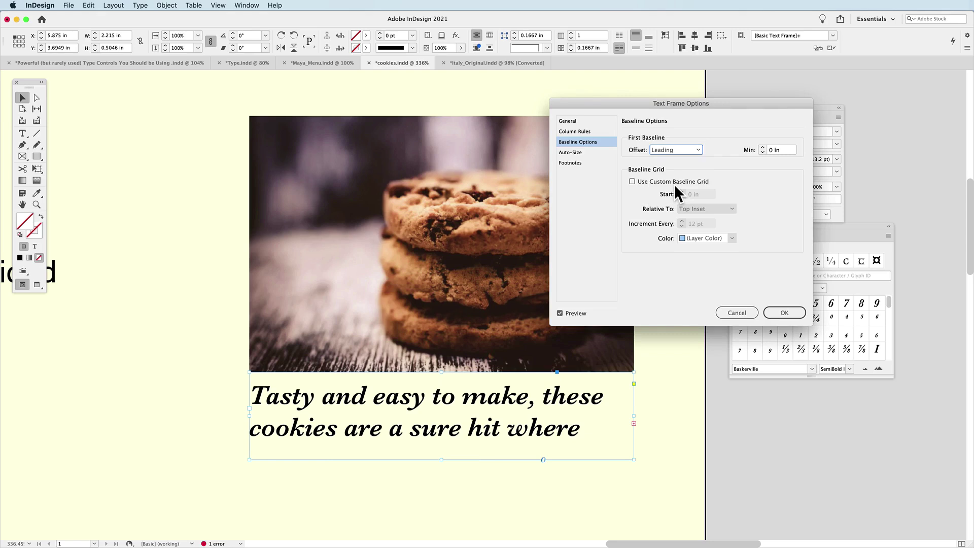
# Step: Raise the first baseline Min to 0.375 in and apply the baseline settings
pyautogui.click(765, 148)
pyautogui.click(765, 148)
pyautogui.click(765, 149)
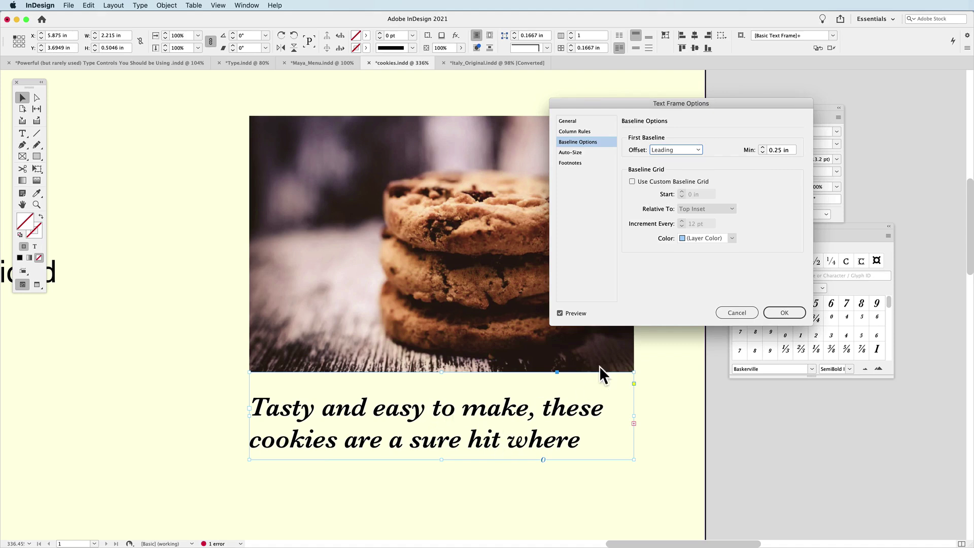
pyautogui.click(765, 148)
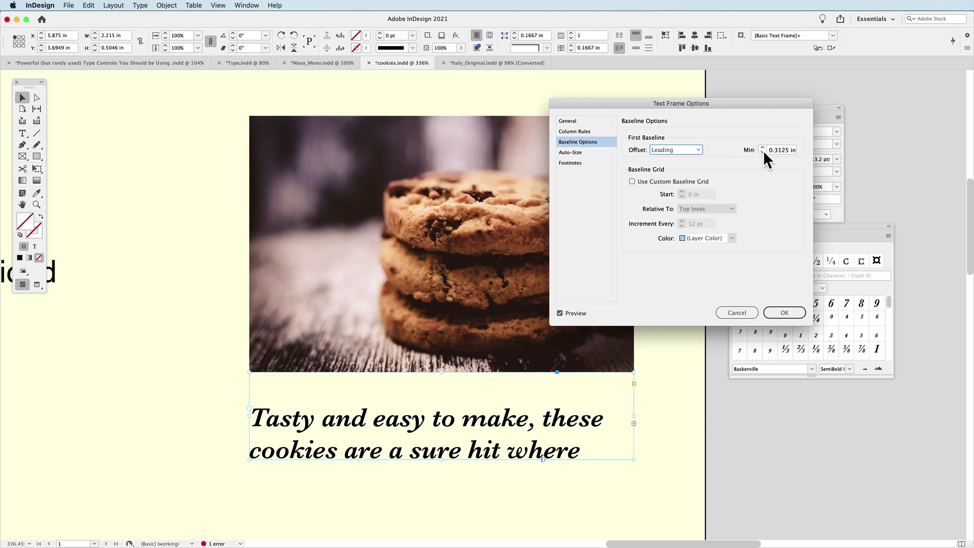
pyautogui.click(762, 147)
pyautogui.click(783, 313)
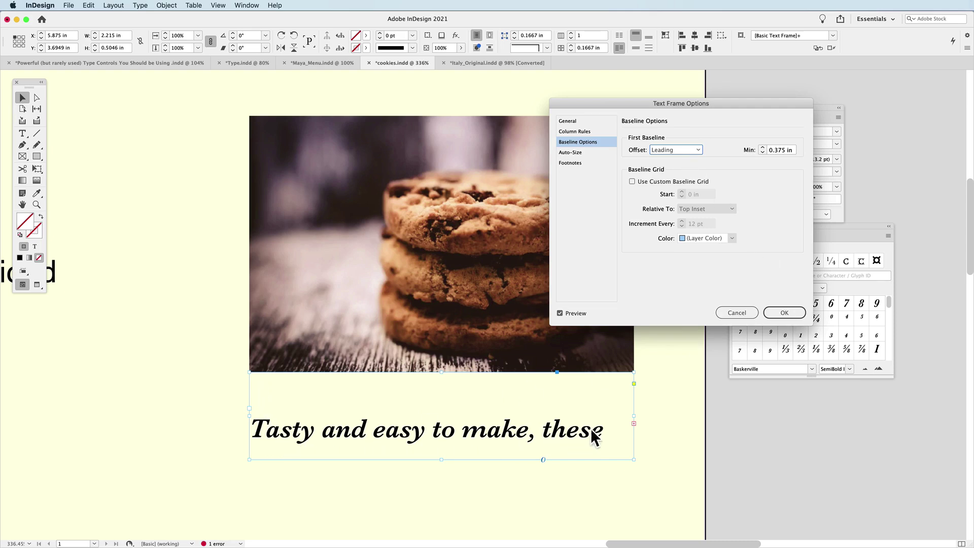
pyautogui.click(785, 313)
# Step: Make the caption frame taller to show all lines and reposition it under the photo
pyautogui.scroll(-8, 486, 421)
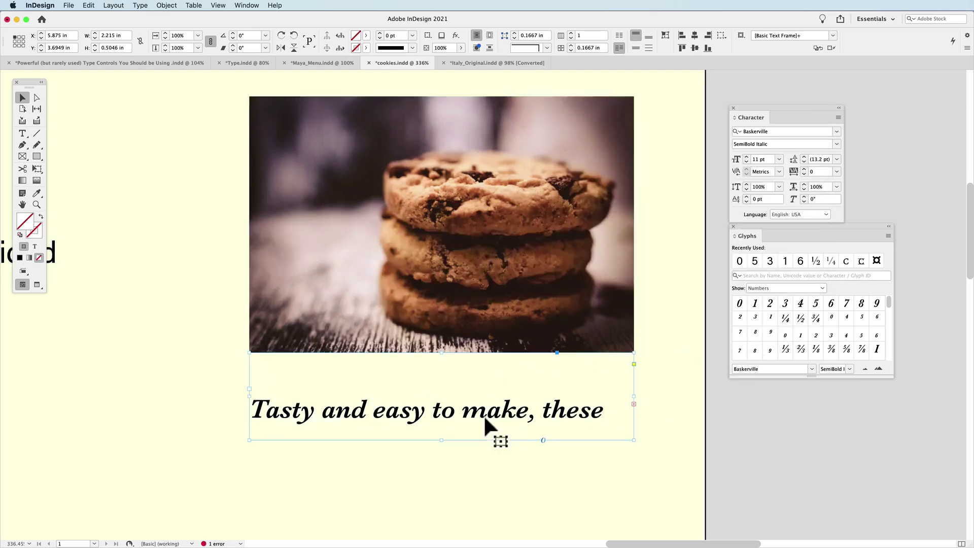
pyautogui.scroll(4, 482, 401)
pyautogui.scroll(3, 482, 396)
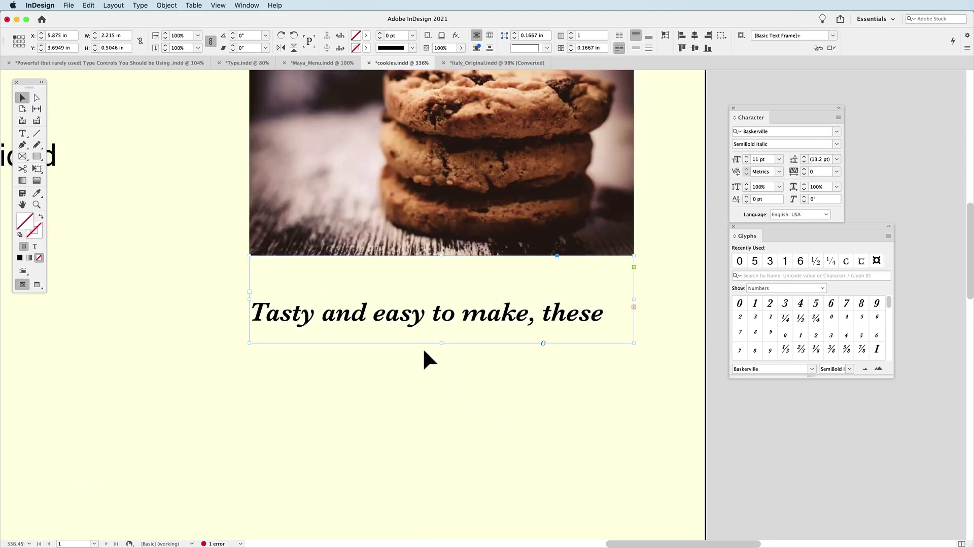
pyautogui.moveTo(441, 344); pyautogui.dragTo(382, 384)
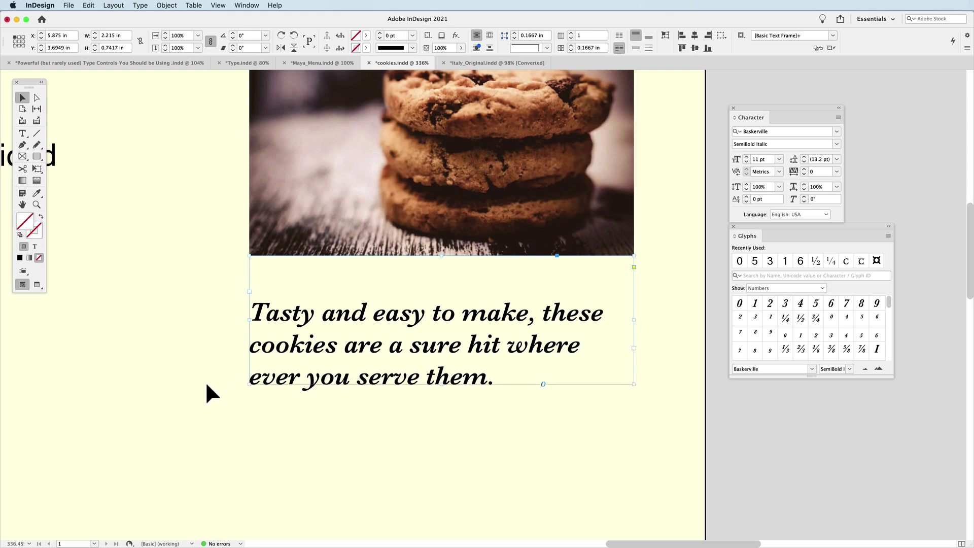
pyautogui.moveTo(358, 324); pyautogui.dragTo(354, 351)
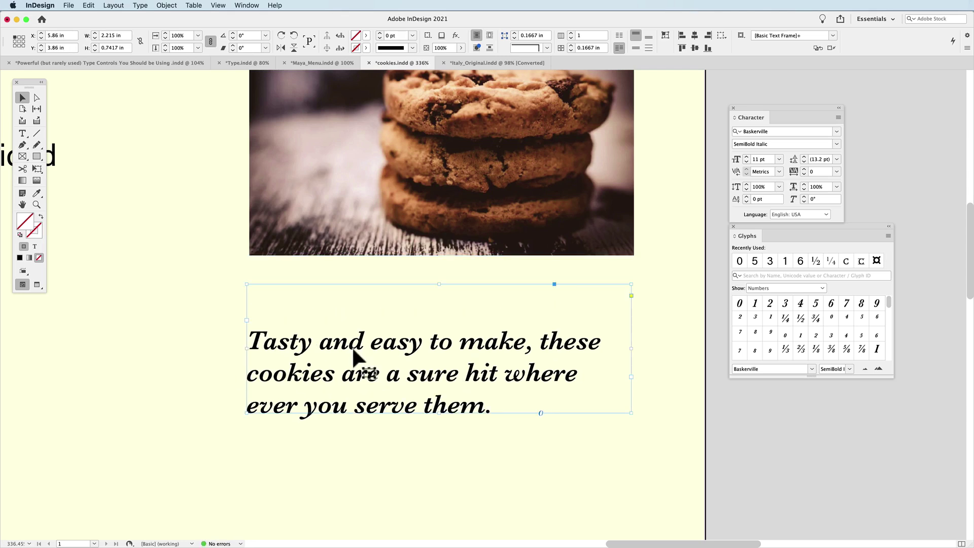
pyautogui.moveTo(345, 347); pyautogui.dragTo(347, 321)
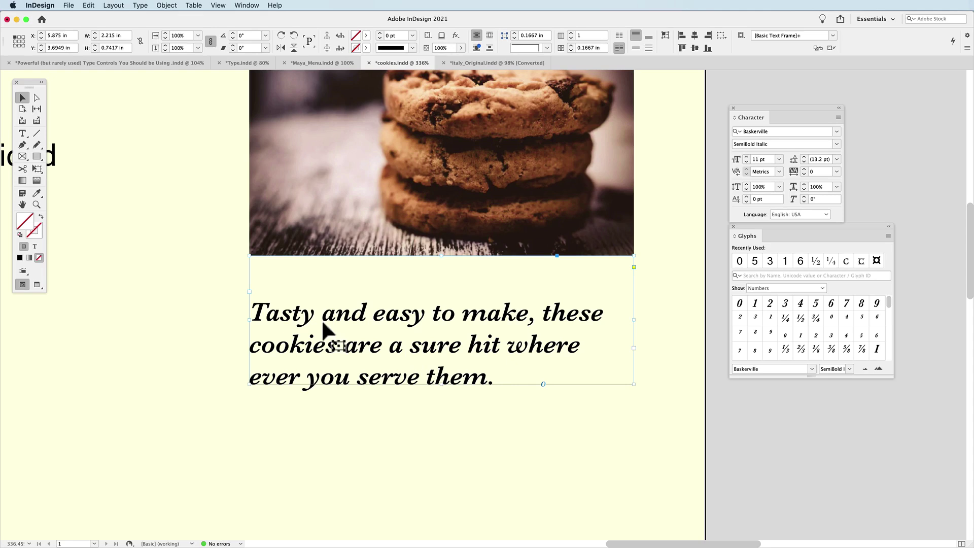
# Step: Shift the frame down slightly, then fit it to its three lines at 0.7417 in tall
pyautogui.moveTo(322, 322); pyautogui.dragTo(325, 348)
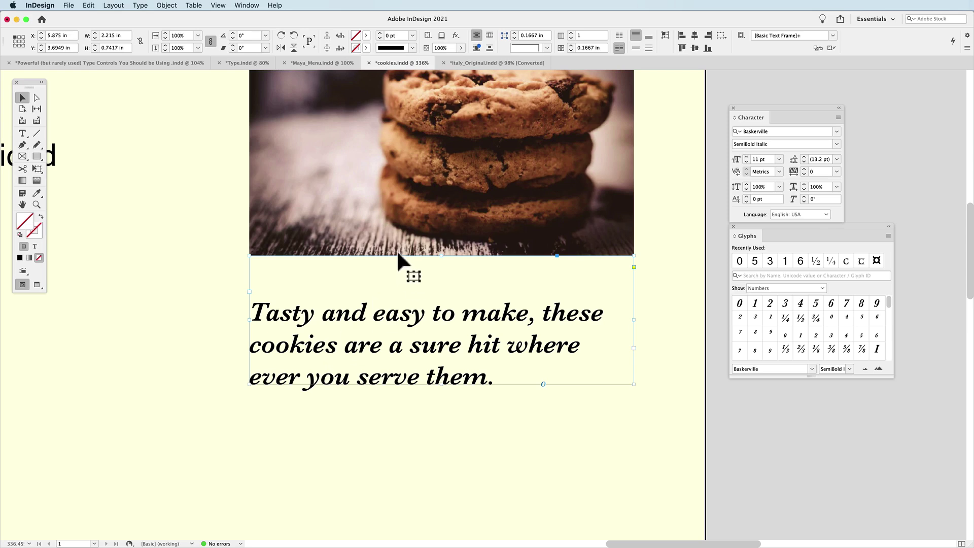
pyautogui.moveTo(441, 384); pyautogui.dragTo(441, 348)
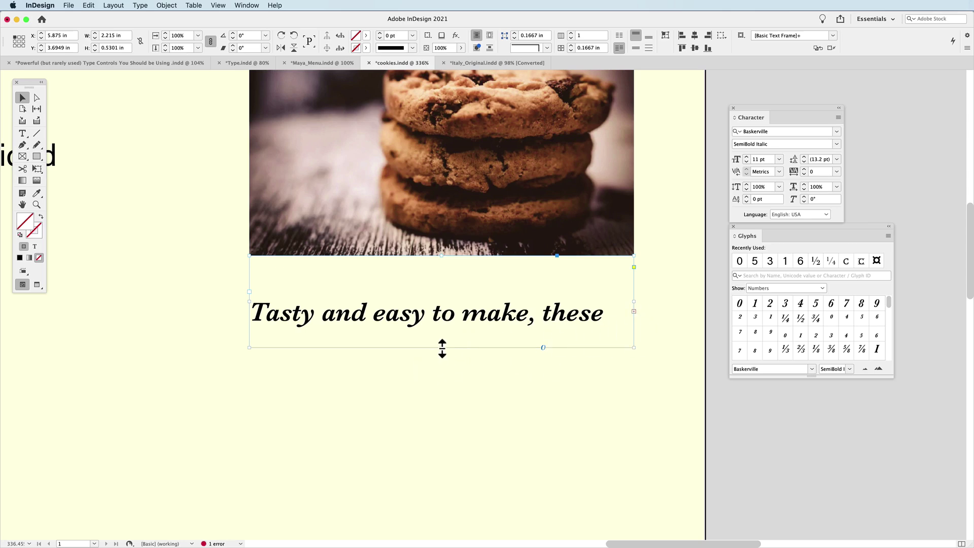
pyautogui.doubleClick(442, 349)
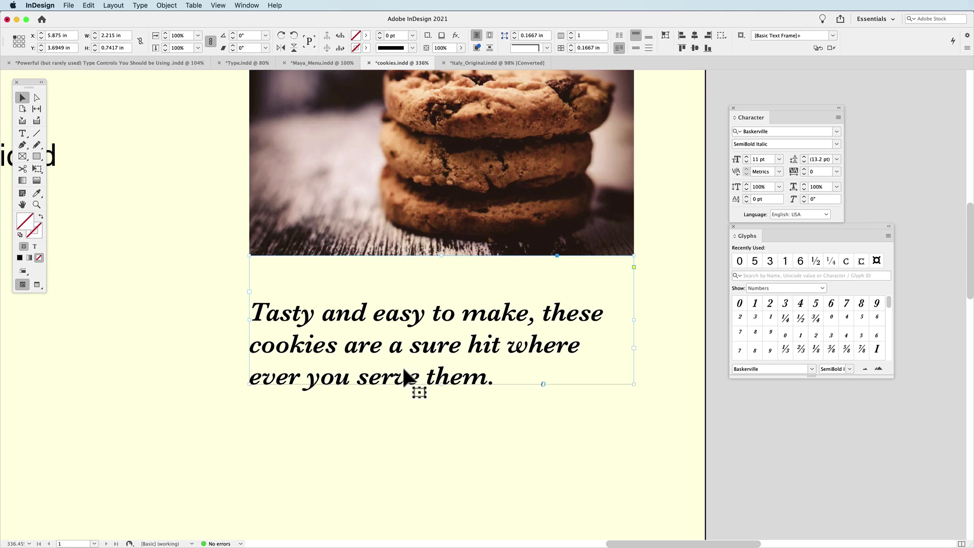
# Step: With Cmd+B, set the caption's Auto-Sizing to Height Only with the top-centre reference point
pyautogui.press('super+b')
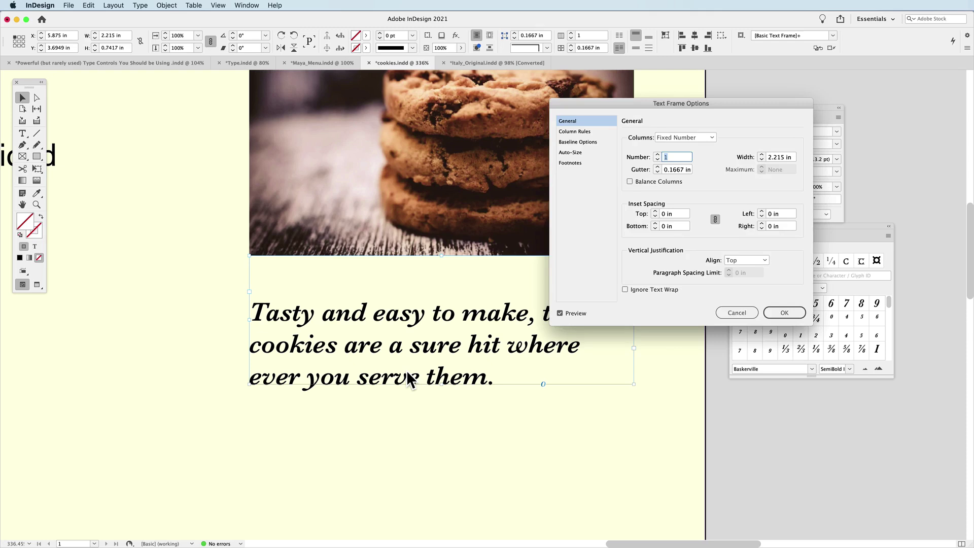
pyautogui.click(571, 152)
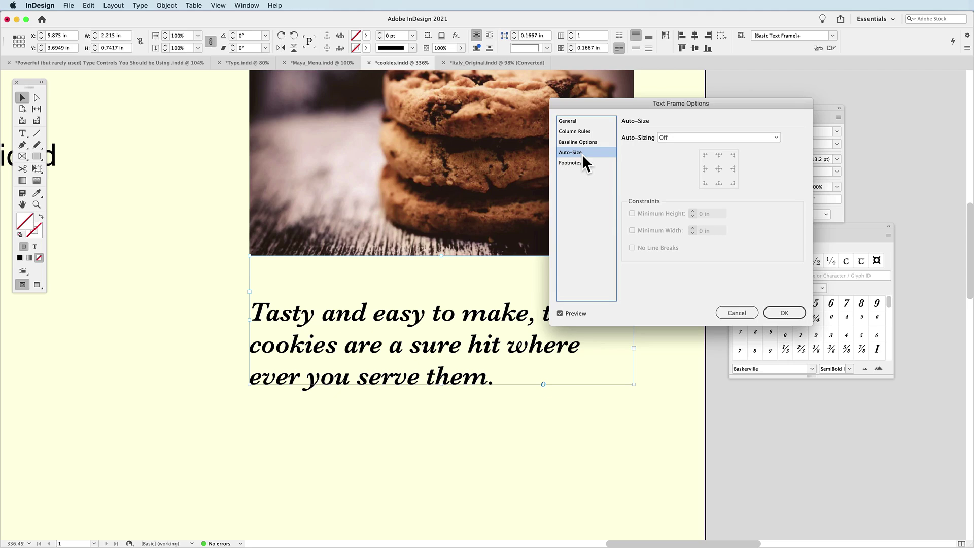
pyautogui.click(679, 138)
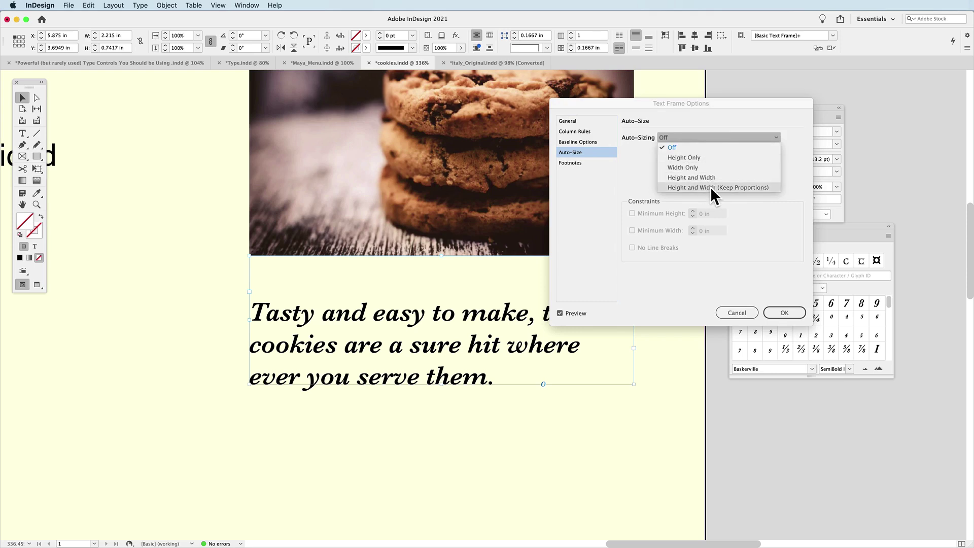
pyautogui.click(705, 159)
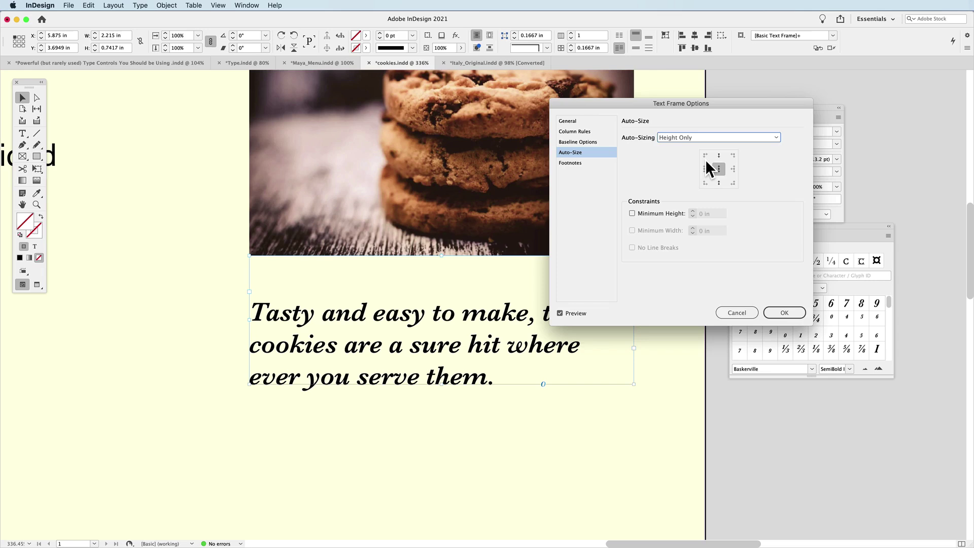
pyautogui.click(723, 158)
# Step: Apply the auto-size settings and add the test line 'And then we add text.' to the caption
pyautogui.click(783, 313)
pyautogui.doubleClick(505, 374)
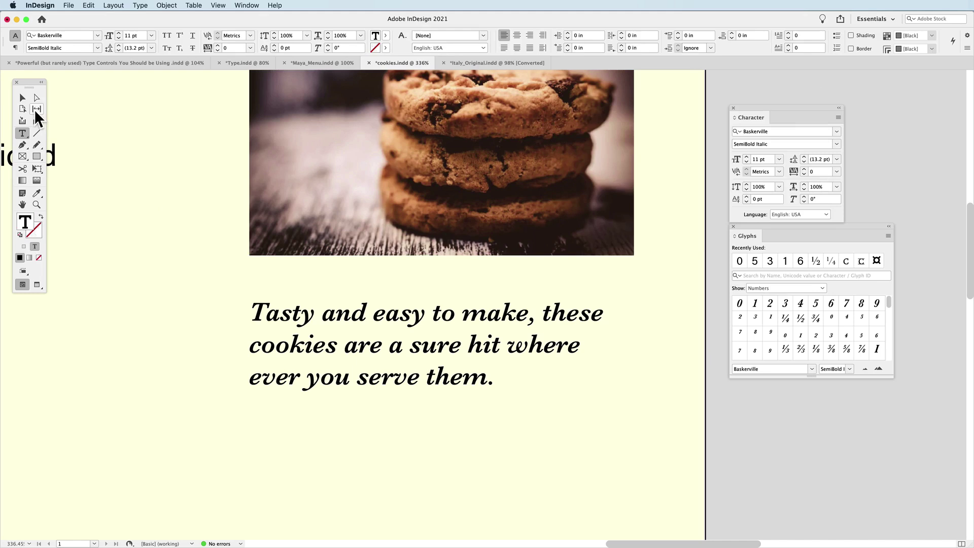
pyautogui.press('Escape')
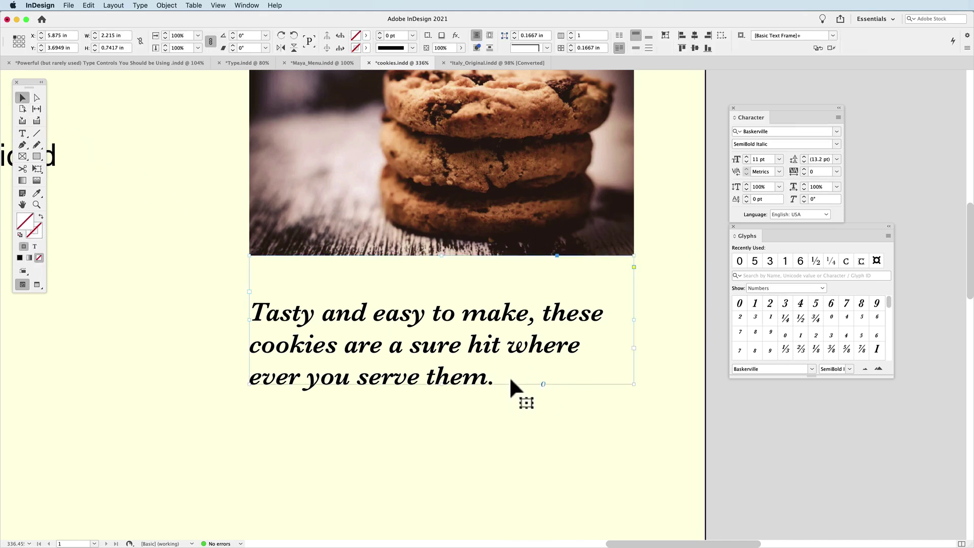
pyautogui.doubleClick(509, 375)
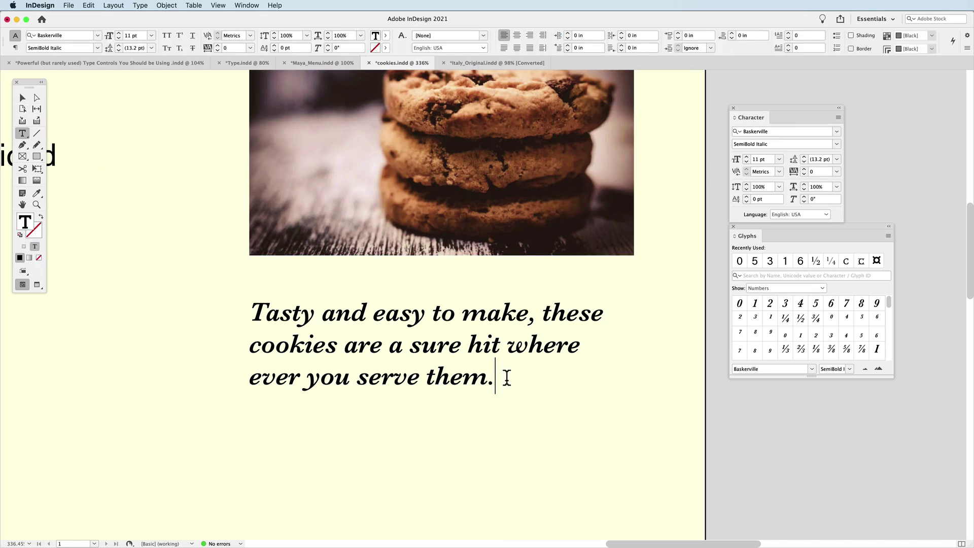
pyautogui.press('Return')
pyautogui.write('And')
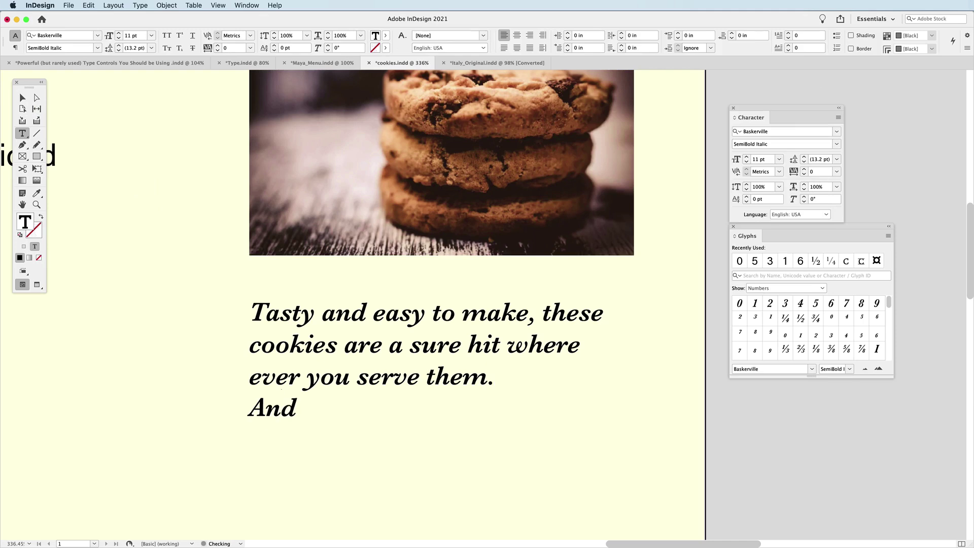
pyautogui.write(' then we ')
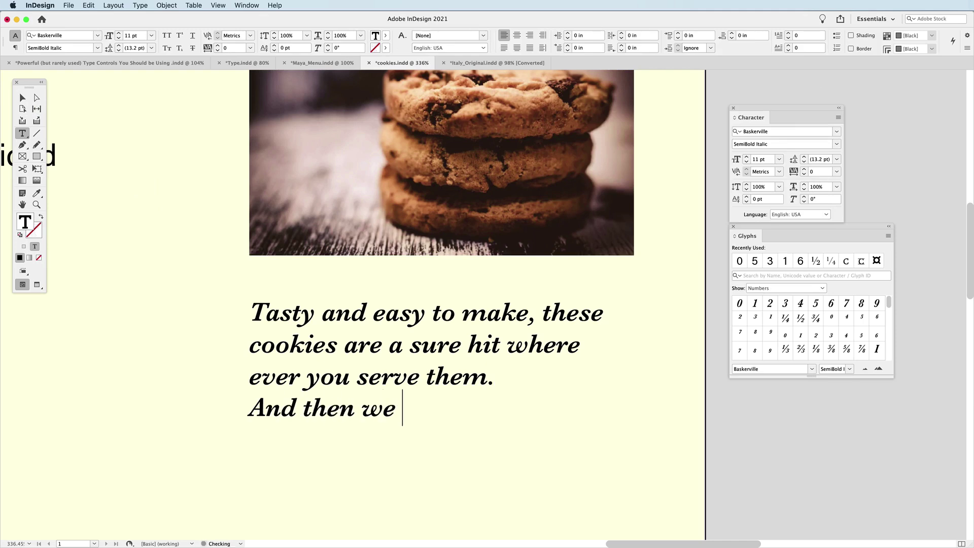
pyautogui.write('add text.')
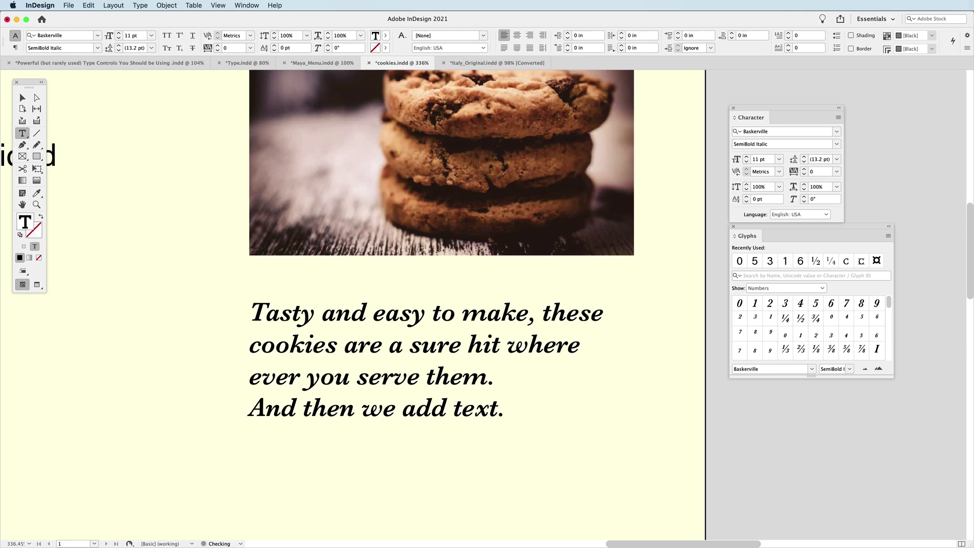
pyautogui.press('super+Return')
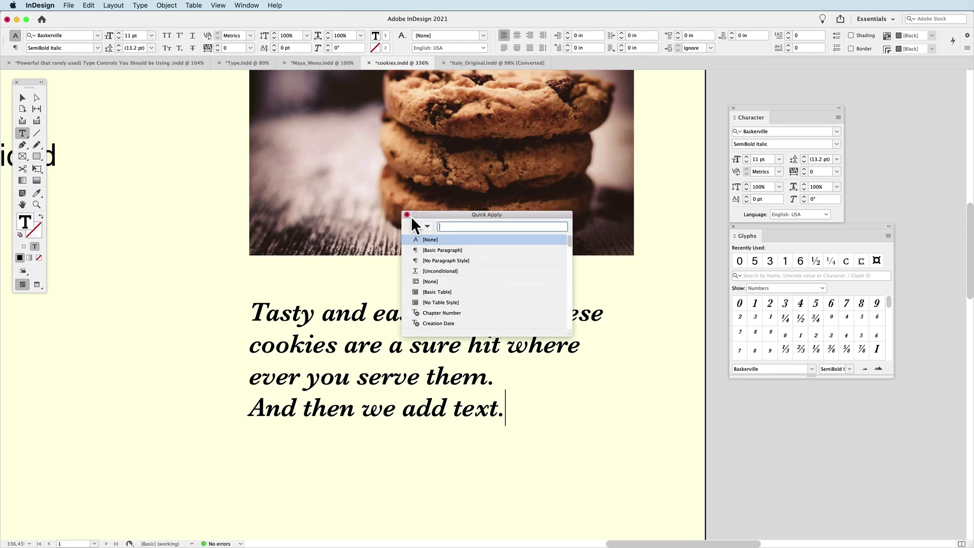
pyautogui.press('Escape')
pyautogui.click(22, 97)
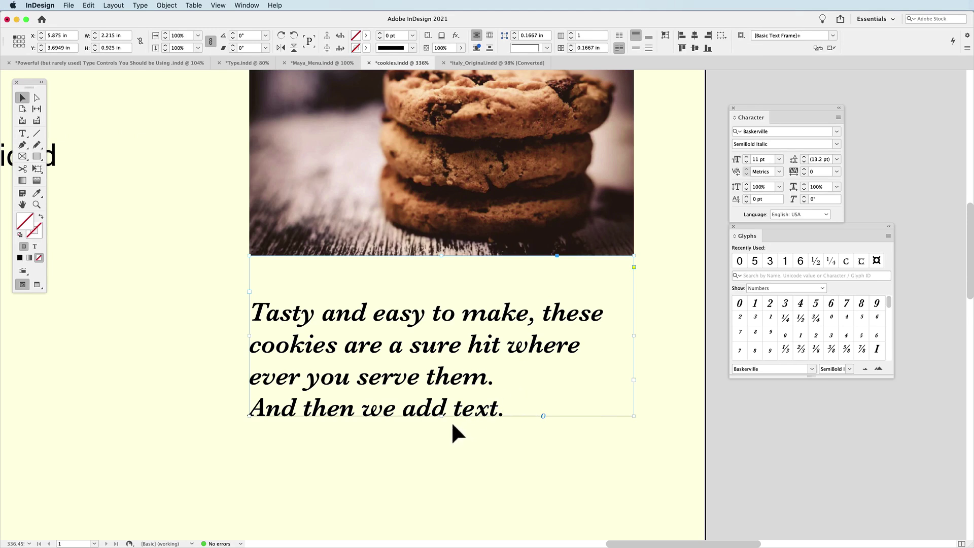
# Step: Try resizing and undo, then delete the test line so the frame shrinks back to three lines
pyautogui.moveTo(442, 416); pyautogui.dragTo(442, 451)
pyautogui.press('super+z')
pyautogui.doubleClick(485, 407)
pyautogui.moveTo(505, 408); pyautogui.dragTo(239, 391)
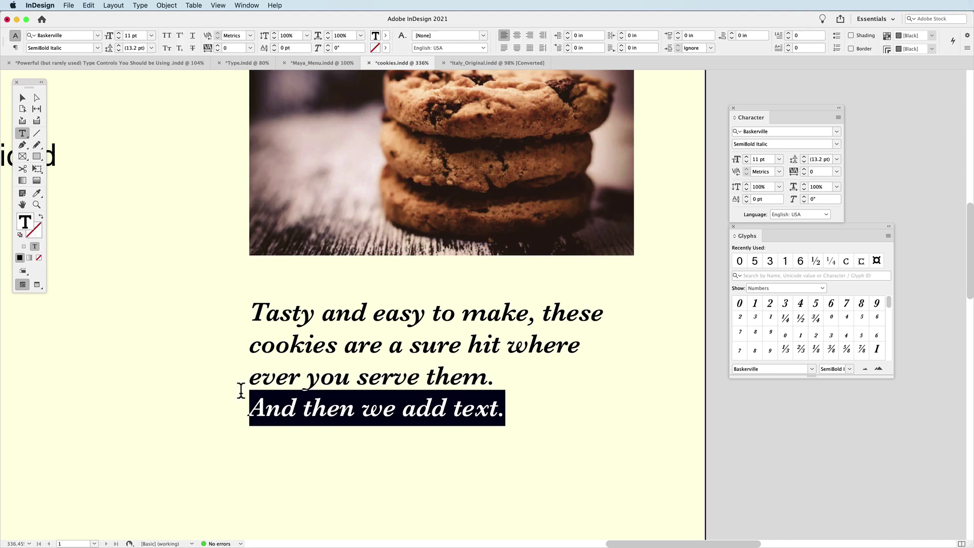
pyautogui.press('BackSpace')
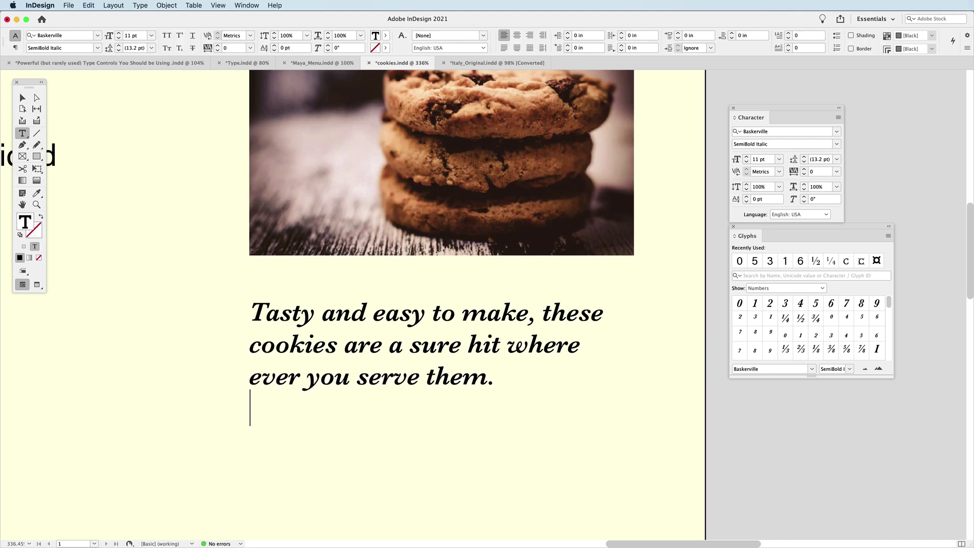
pyautogui.press('BackSpace')
pyautogui.click(27, 99)
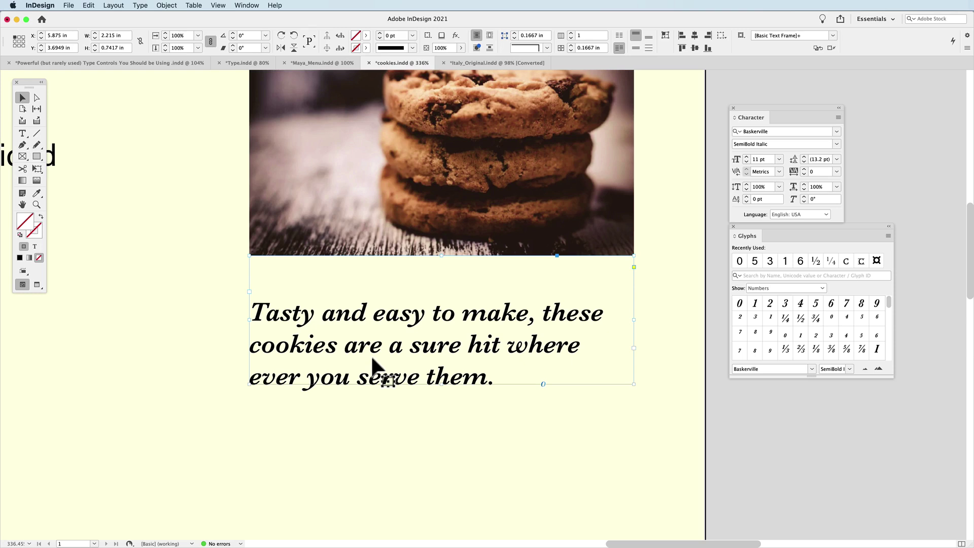
# Step: Reopen Text Frame Options on Auto-Size and tick the Minimum Height constraint at 0 in
pyautogui.press('super+b')
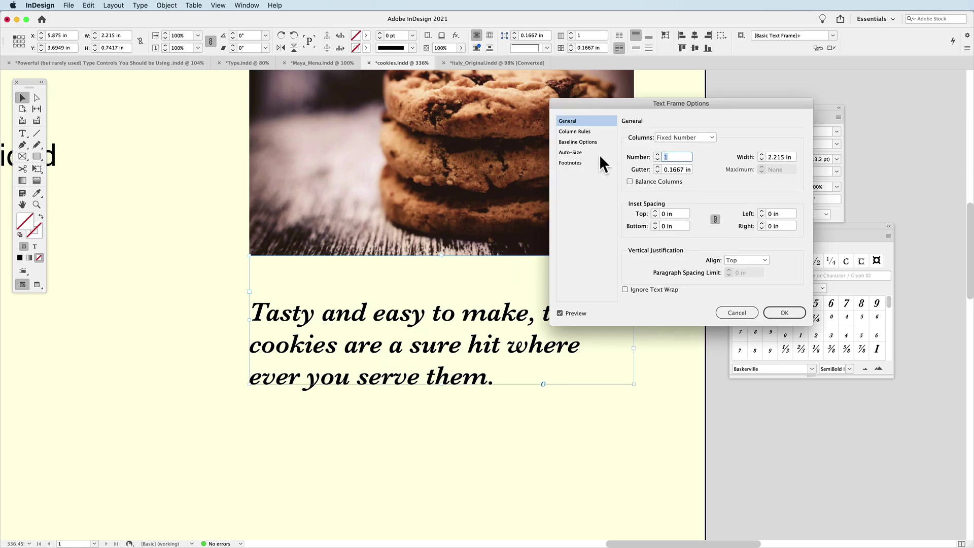
pyautogui.click(573, 153)
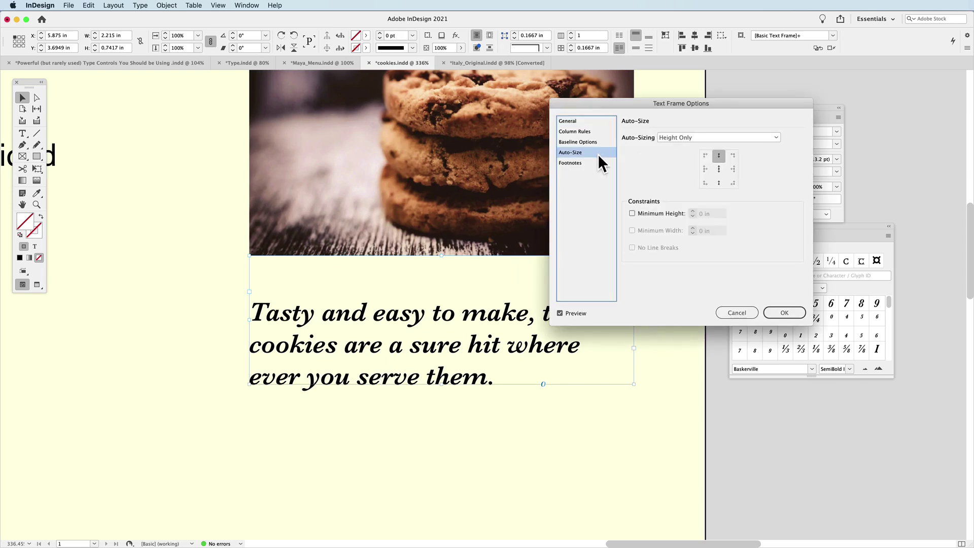
pyautogui.click(636, 213)
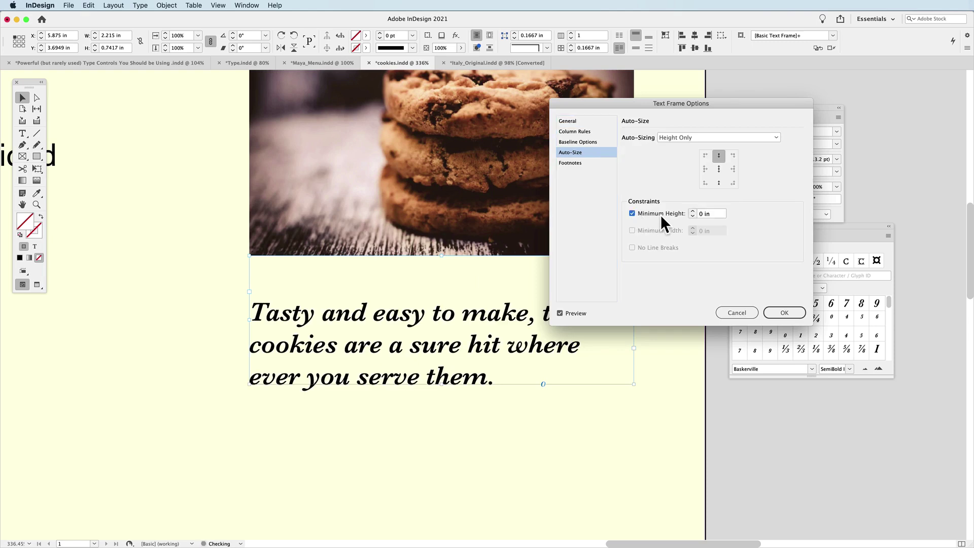